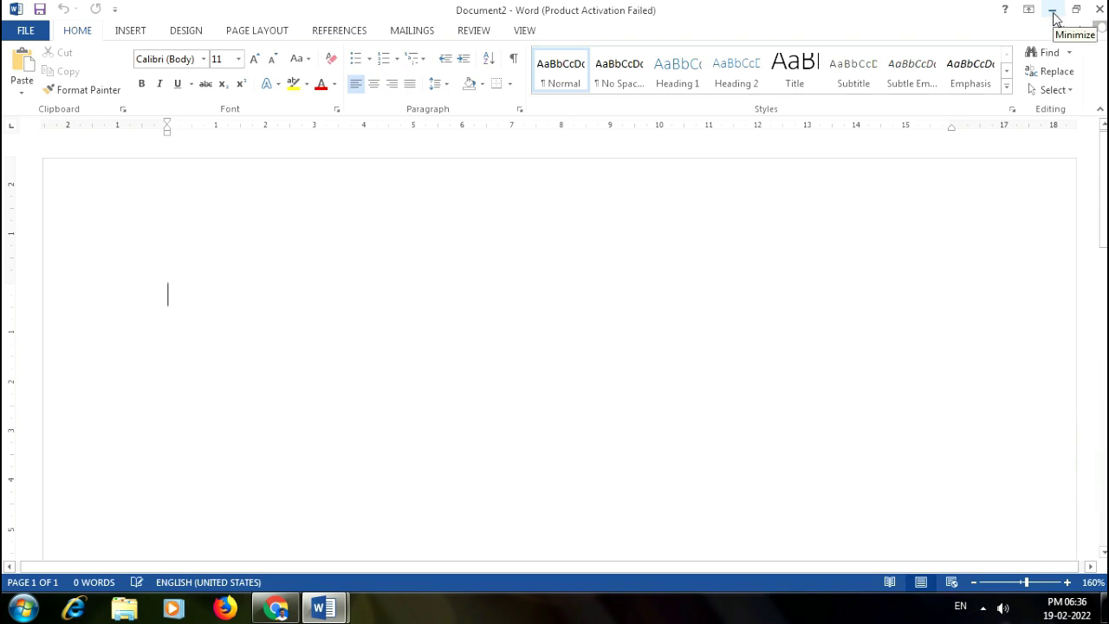
Minimize the blank Document2 Word window to reveal the desktop
{"action": "left_click", "coordinate": [1051, 11]}
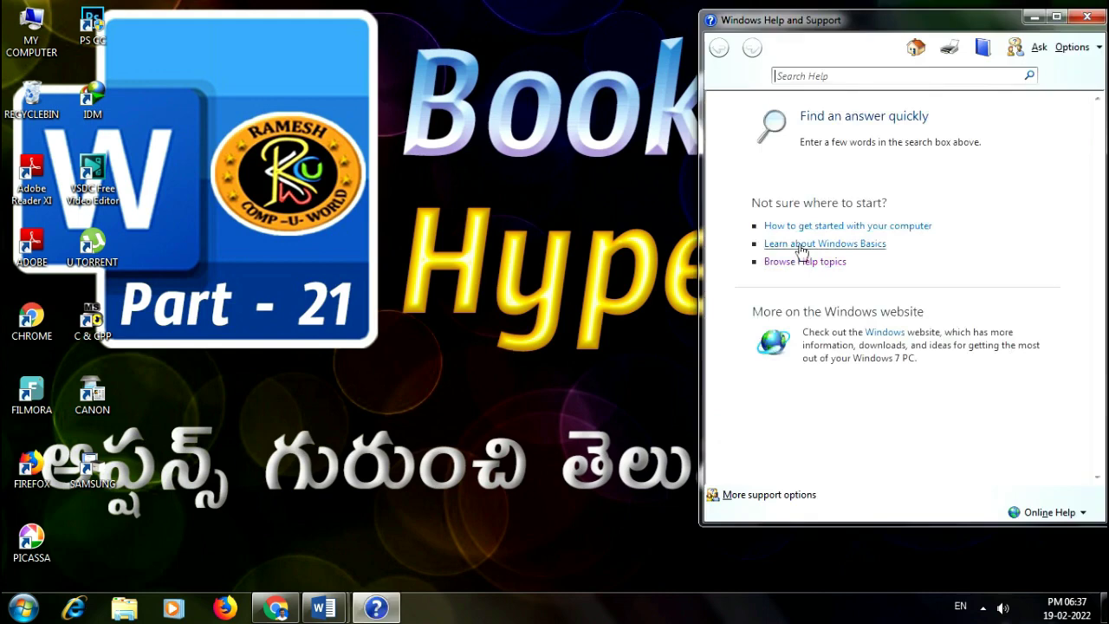
Select the whole Parts of a computer help article, then close Help and Document1
{"action": "left_click", "coordinate": [802, 243]}
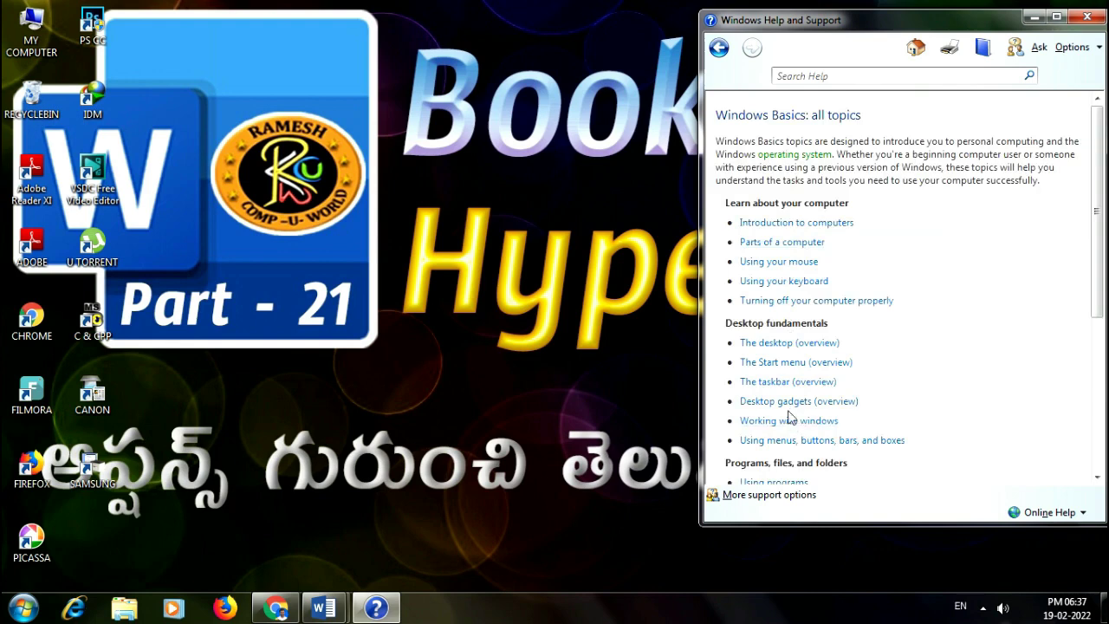
{"action": "left_click", "coordinate": [766, 242]}
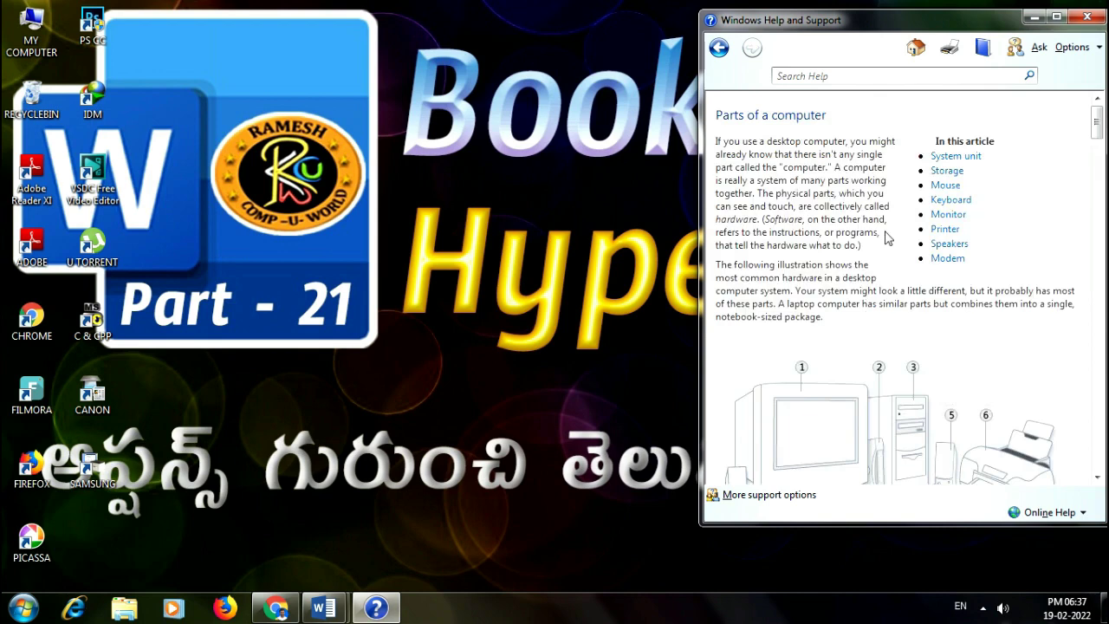
{"action": "key", "text": "ctrl+a"}
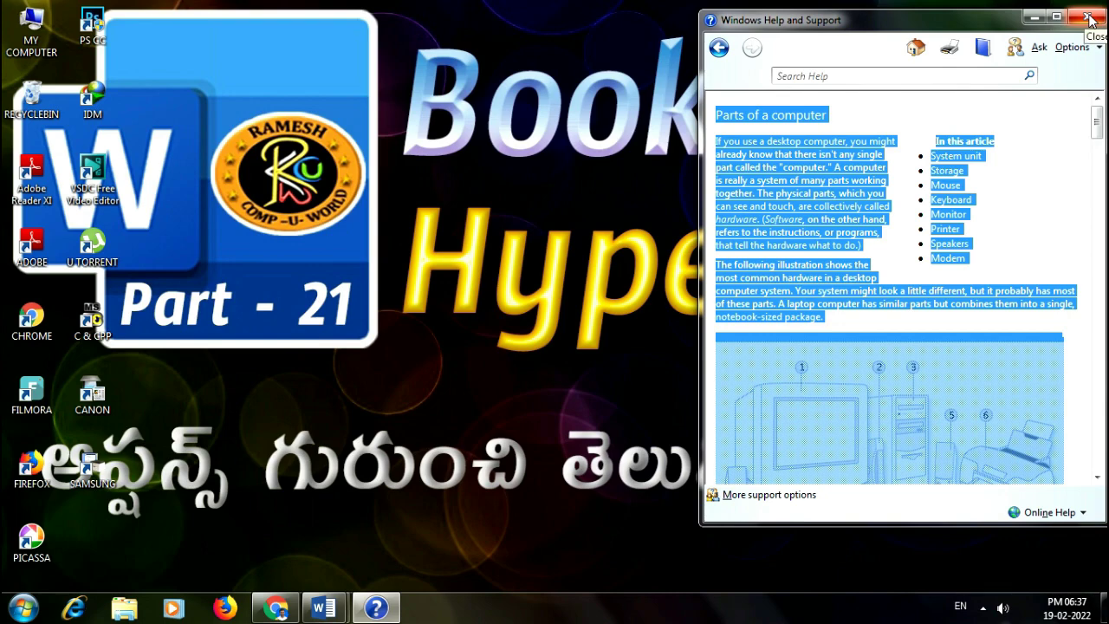
{"action": "left_click", "coordinate": [1089, 19]}
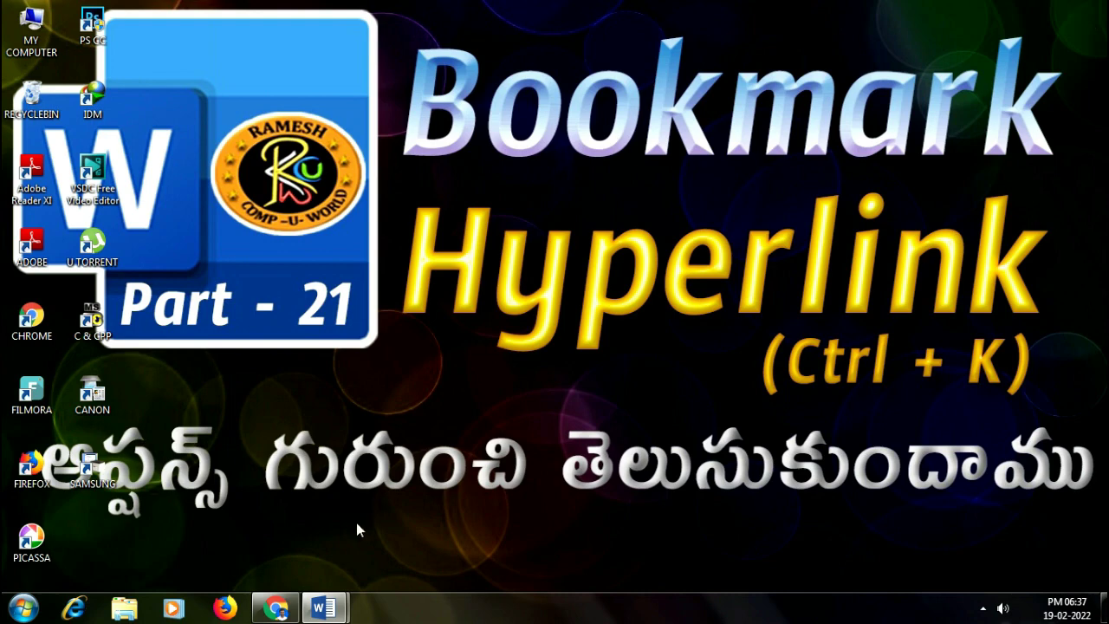
{"action": "mouse_move", "coordinate": [324, 607]}
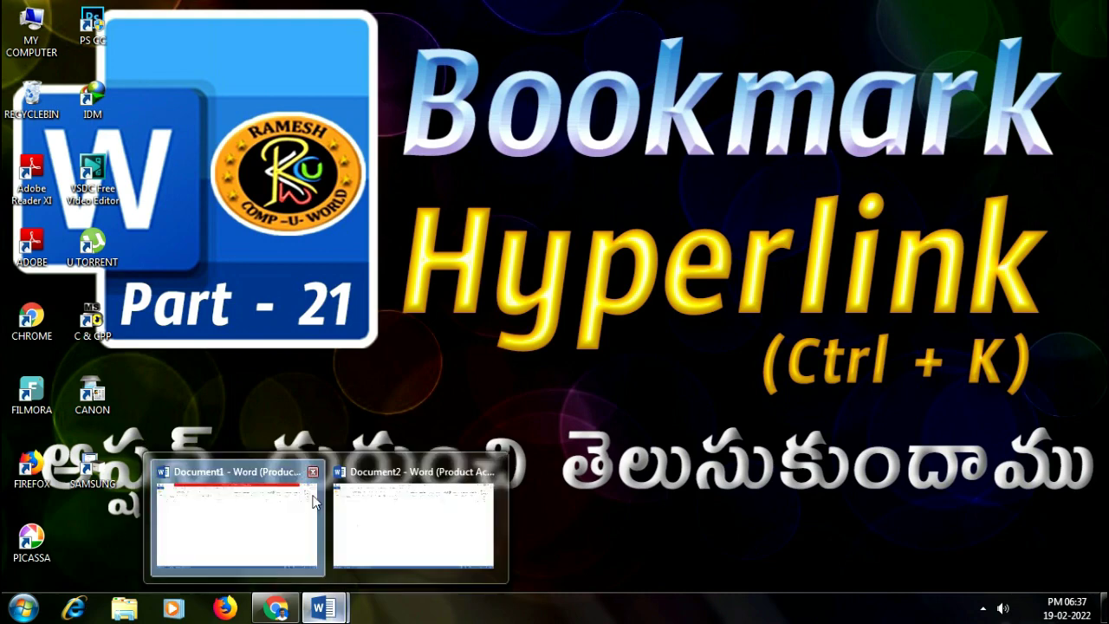
{"action": "left_click", "coordinate": [312, 471]}
Restore Document2, paste the Parts of a computer article, and scroll back up through it
{"action": "left_click", "coordinate": [322, 518]}
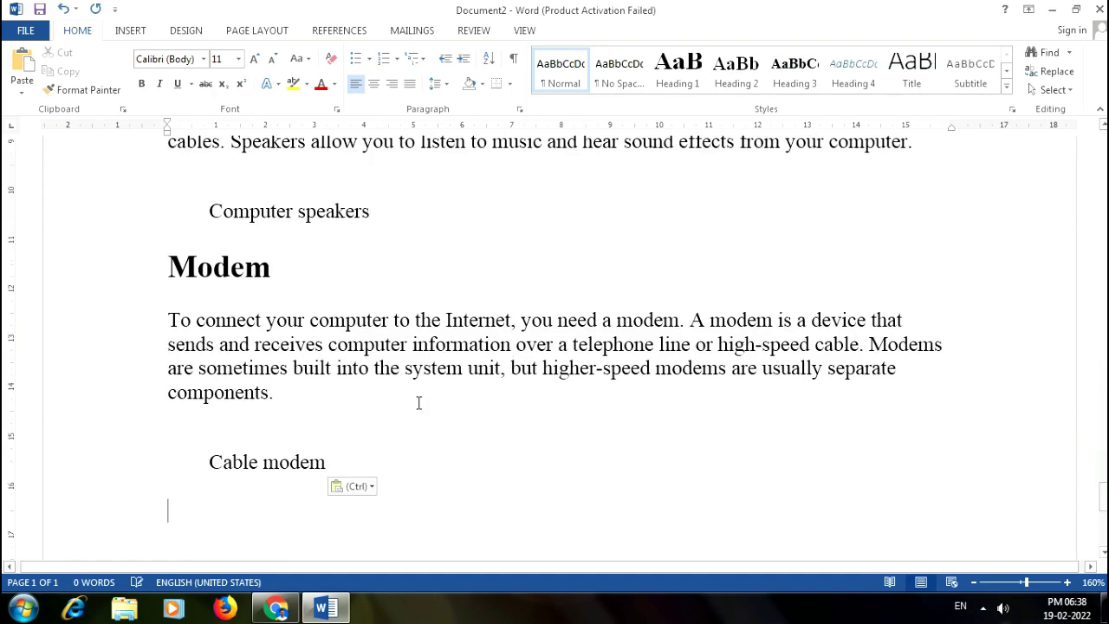
{"action": "scroll", "coordinate": [418, 402], "scroll_direction": "up", "scroll_amount": 3}
{"action": "scroll", "coordinate": [416, 391], "scroll_direction": "up", "scroll_amount": 3}
{"action": "scroll", "coordinate": [416, 381], "scroll_direction": "up", "scroll_amount": 3}
{"action": "scroll", "coordinate": [413, 344], "scroll_direction": "up", "scroll_amount": 1}
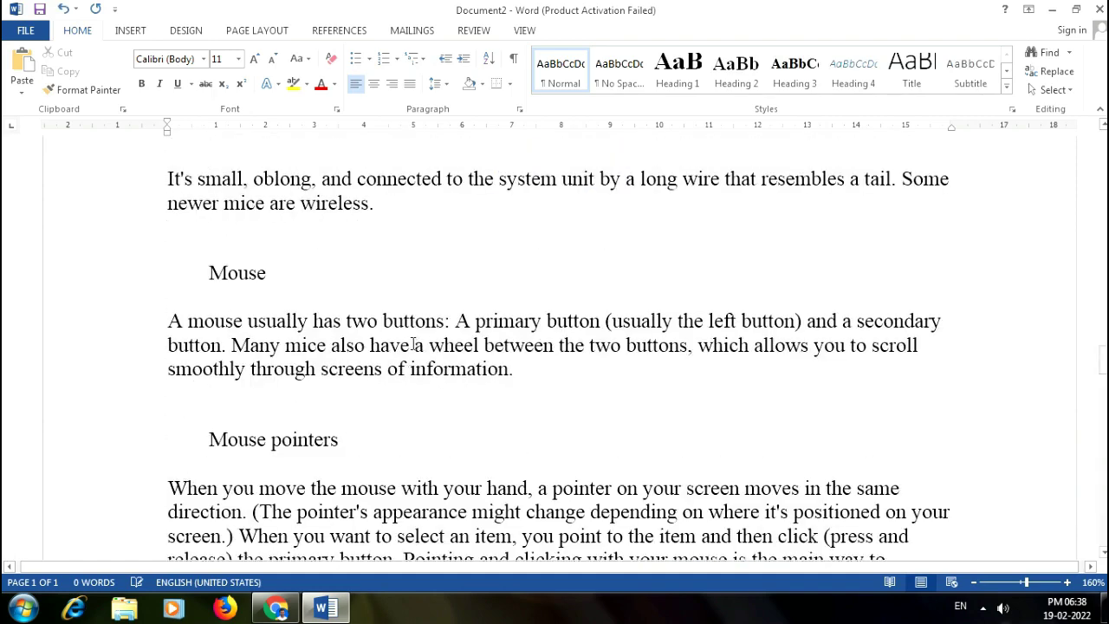
{"action": "scroll", "coordinate": [413, 344], "scroll_direction": "up", "scroll_amount": 3}
{"action": "scroll", "coordinate": [366, 260], "scroll_direction": "up", "scroll_amount": 3}
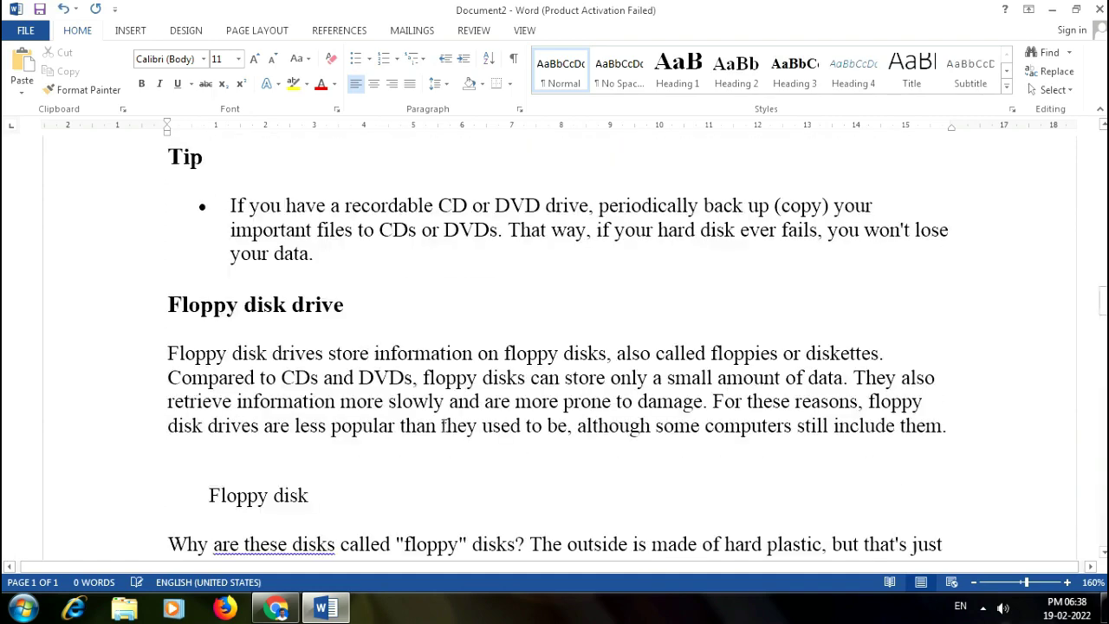
{"action": "scroll", "coordinate": [442, 426], "scroll_direction": "up", "scroll_amount": 5}
{"action": "scroll", "coordinate": [426, 354], "scroll_direction": "up", "scroll_amount": 5}
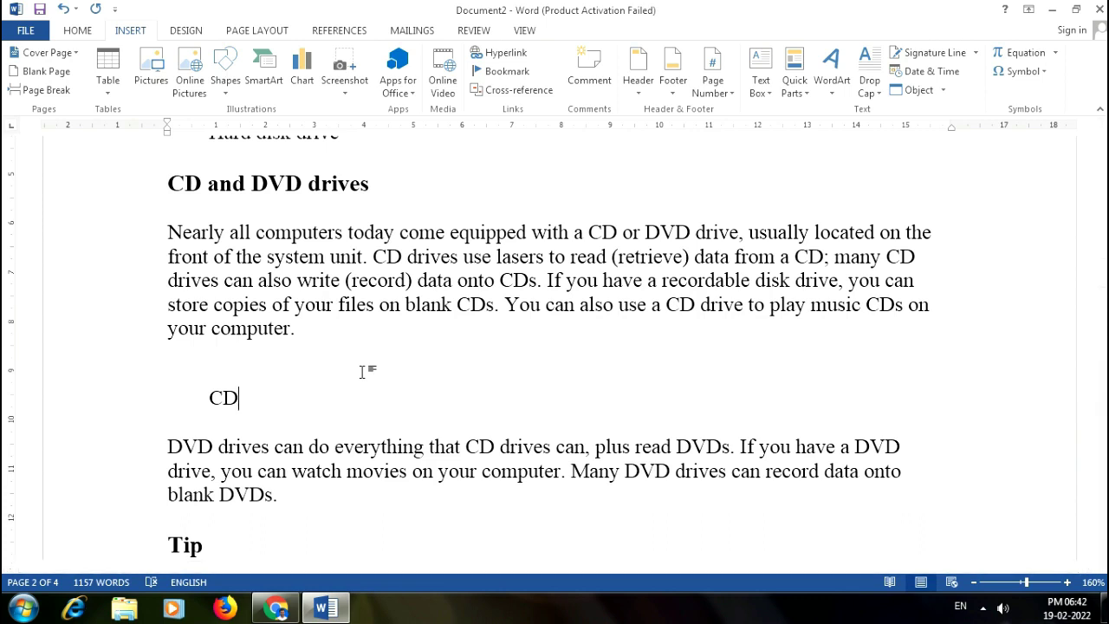
Scroll to the Modem section and place the cursor on the blank line under Cable modem
{"action": "scroll", "coordinate": [362, 372], "scroll_direction": "down", "scroll_amount": 1}
{"action": "scroll", "coordinate": [363, 373], "scroll_direction": "down", "scroll_amount": 2}
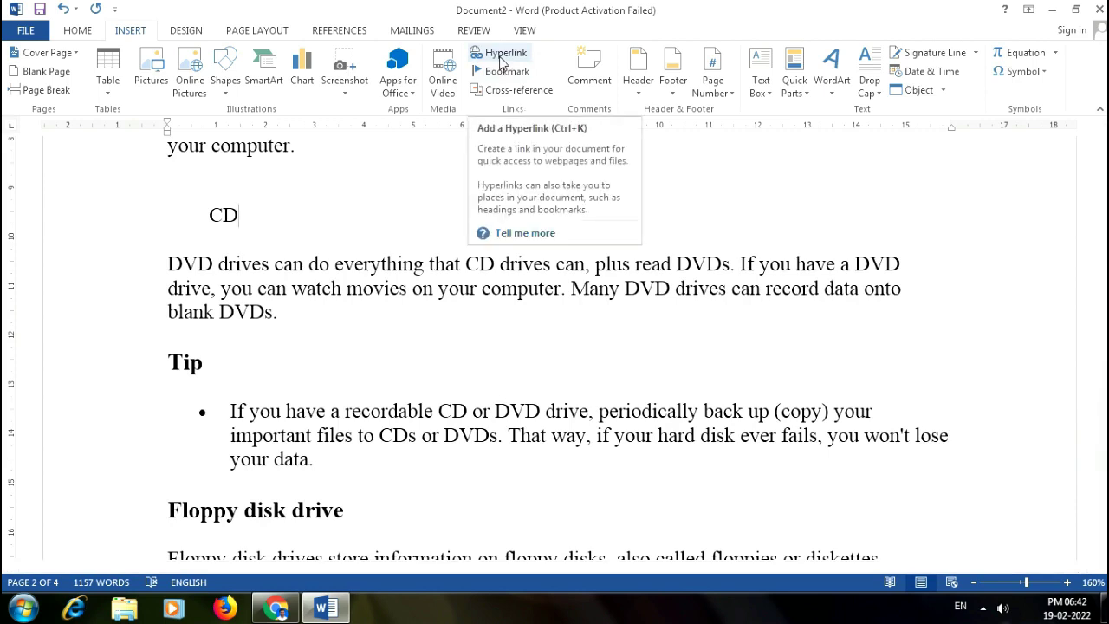
{"action": "left_click", "coordinate": [620, 364]}
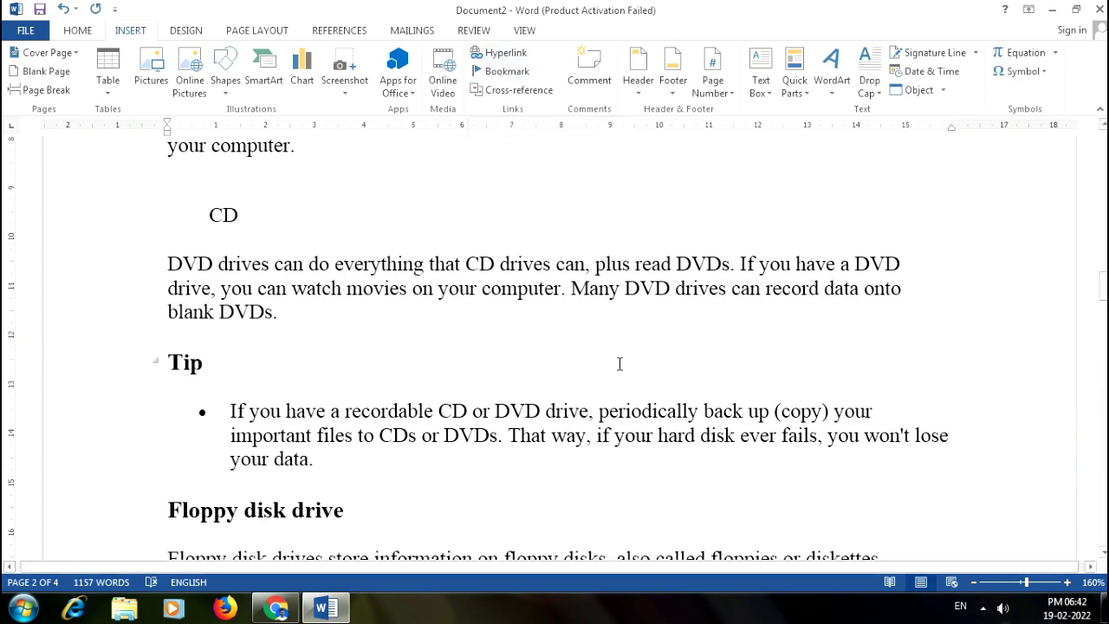
{"action": "scroll", "coordinate": [382, 384], "scroll_direction": "down", "scroll_amount": 3}
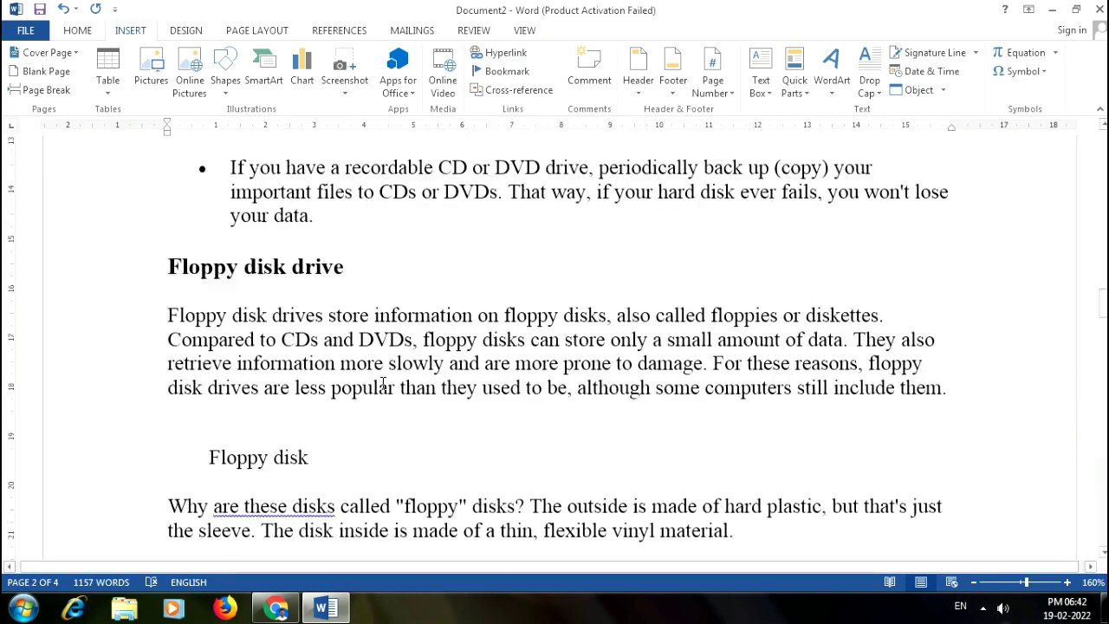
{"action": "scroll", "coordinate": [382, 384], "scroll_direction": "down", "scroll_amount": 5}
{"action": "scroll", "coordinate": [380, 397], "scroll_direction": "down", "scroll_amount": 6}
{"action": "scroll", "coordinate": [372, 397], "scroll_direction": "down", "scroll_amount": 5}
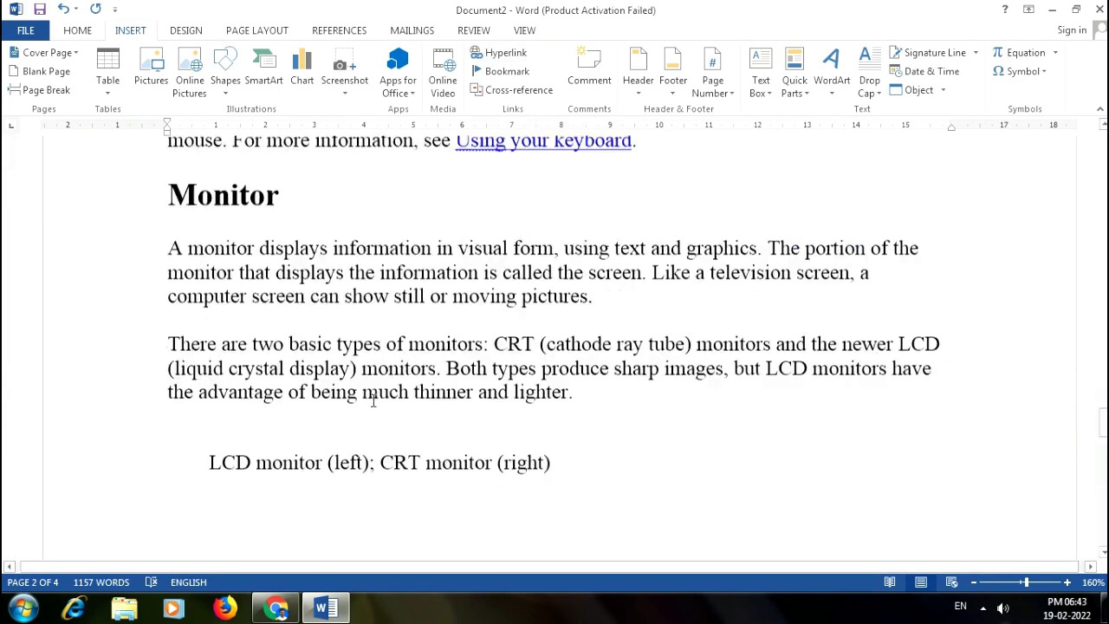
{"action": "scroll", "coordinate": [373, 401], "scroll_direction": "down", "scroll_amount": 3}
{"action": "scroll", "coordinate": [373, 401], "scroll_direction": "down", "scroll_amount": 3}
{"action": "scroll", "coordinate": [372, 403], "scroll_direction": "down", "scroll_amount": 5}
{"action": "scroll", "coordinate": [372, 404], "scroll_direction": "down", "scroll_amount": 5}
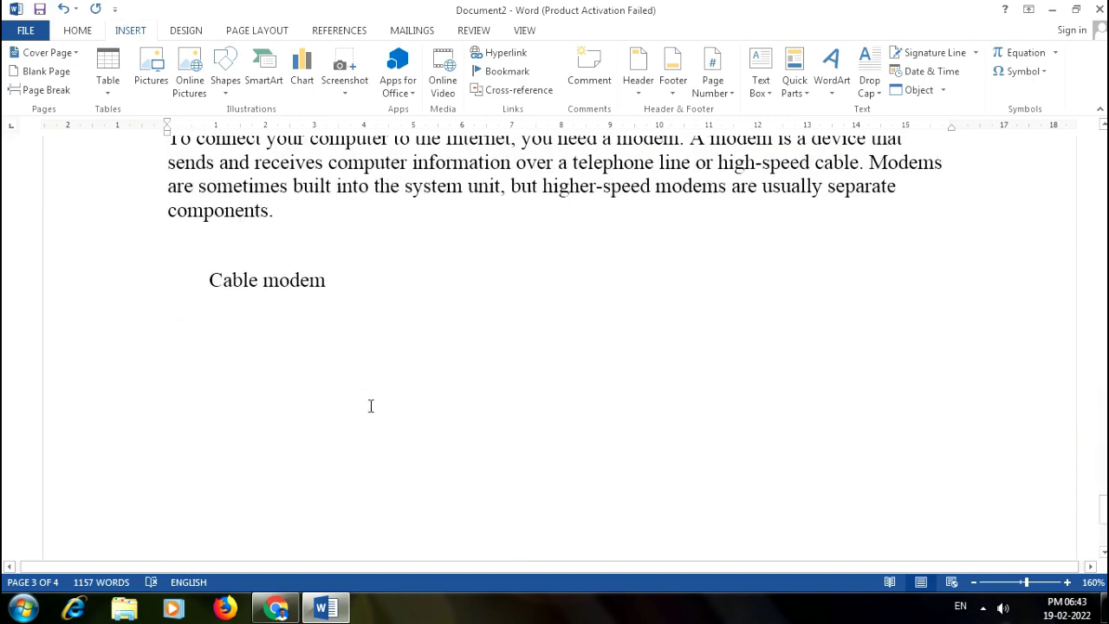
{"action": "scroll", "coordinate": [347, 363], "scroll_direction": "down", "scroll_amount": 5}
{"action": "scroll", "coordinate": [376, 387], "scroll_direction": "up", "scroll_amount": 3}
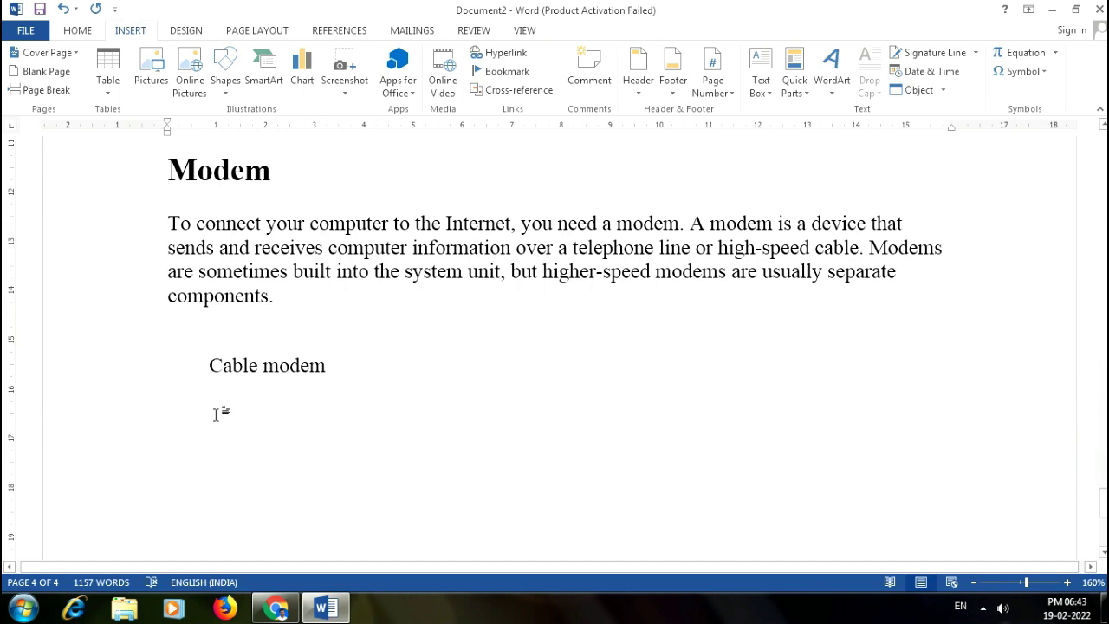
Start a hyperlink with Ctrl+K and set it to link to an Existing File or Web Page
{"action": "key", "text": "ctrl+k"}
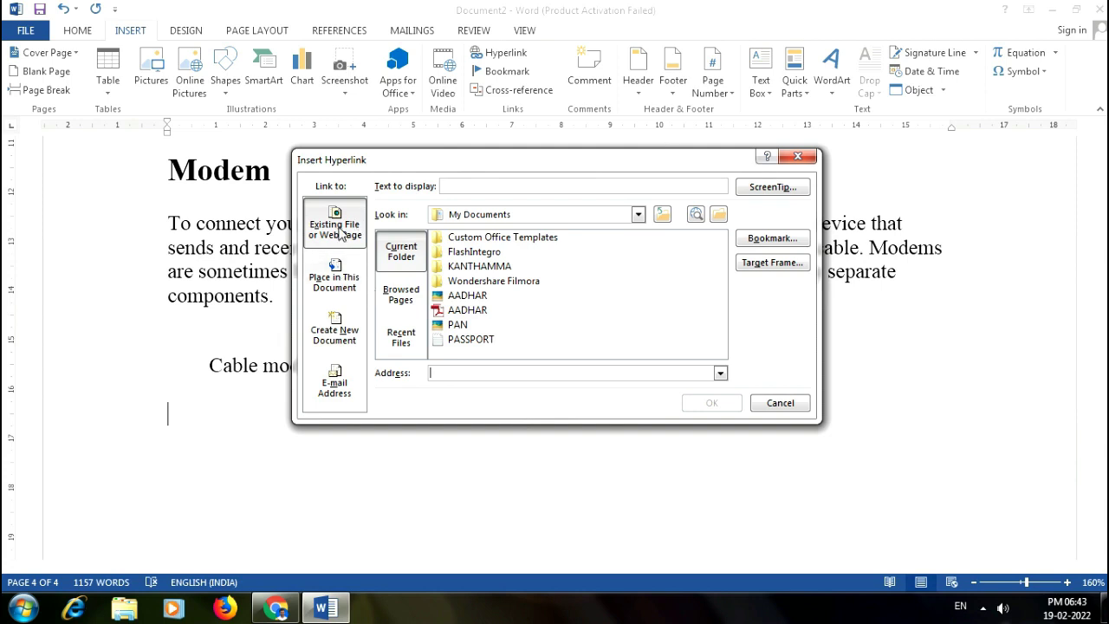
{"action": "left_click", "coordinate": [345, 286]}
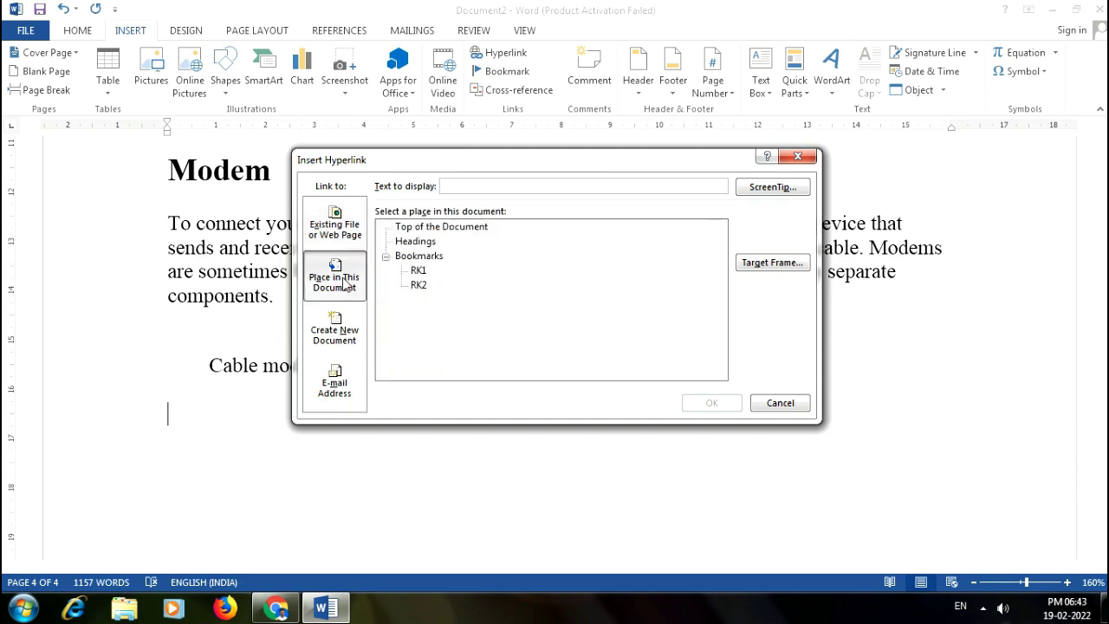
{"action": "left_click", "coordinate": [349, 236]}
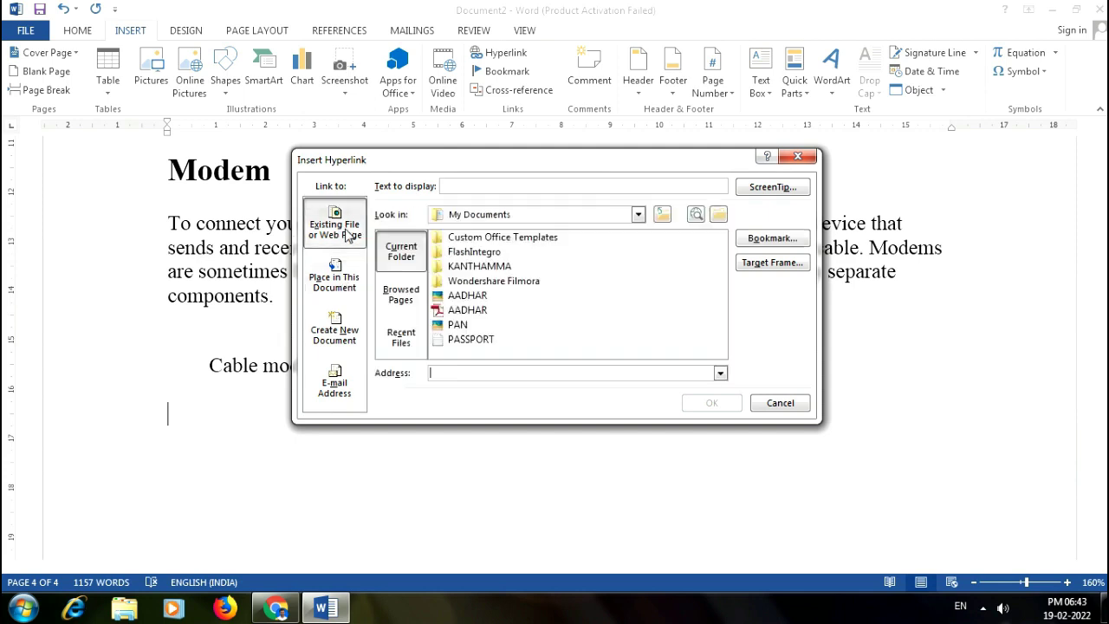
{"action": "left_click", "coordinate": [326, 288]}
{"action": "left_click", "coordinate": [340, 230]}
{"action": "left_click", "coordinate": [334, 278]}
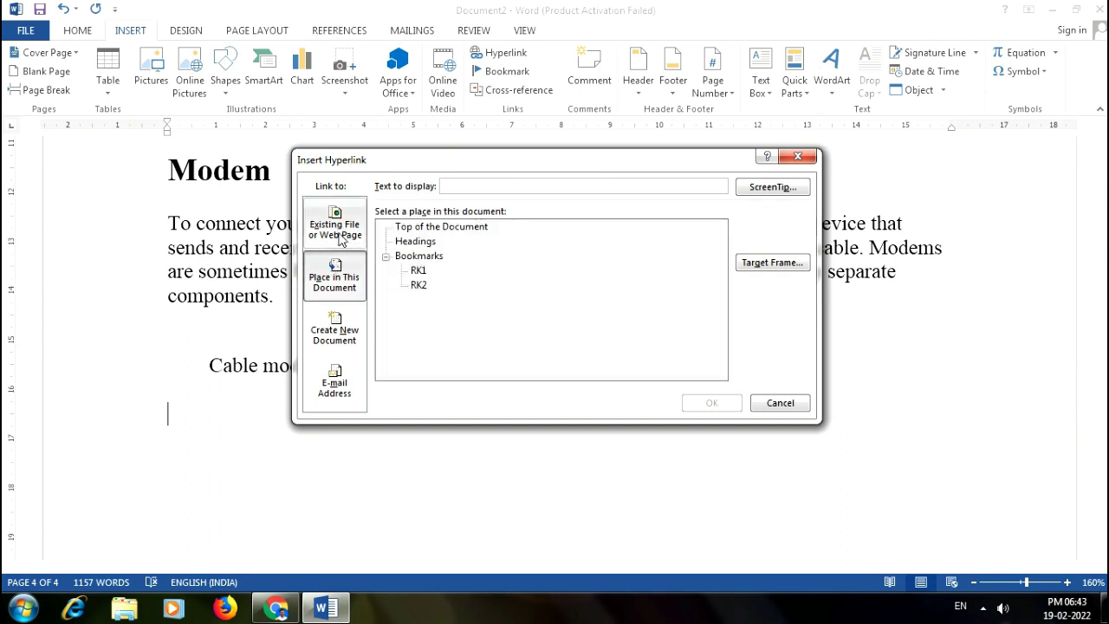
{"action": "left_click", "coordinate": [340, 240]}
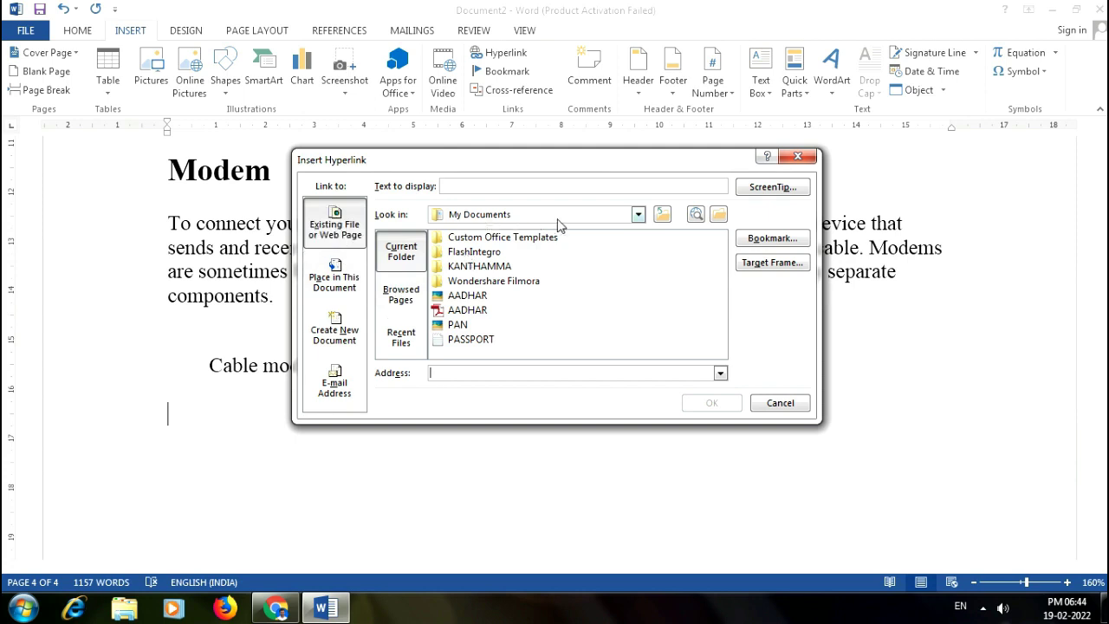
Browse drive E: to RK > YOUTUBE > C > PART - 1 and link to RK 1.jpg
{"action": "left_click", "coordinate": [638, 216]}
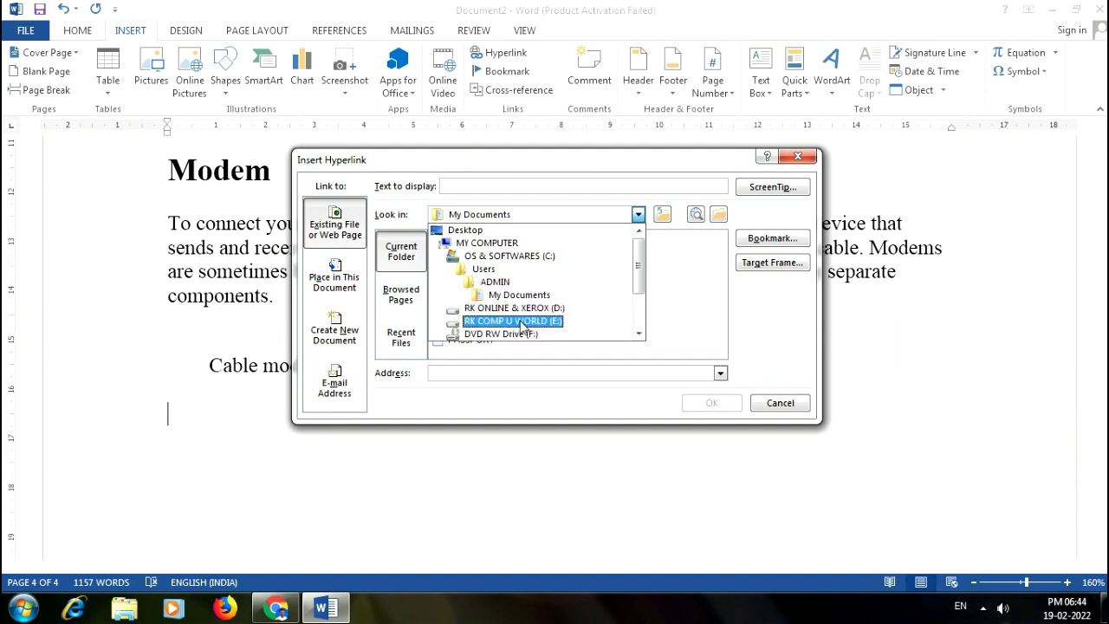
{"action": "left_click", "coordinate": [522, 324]}
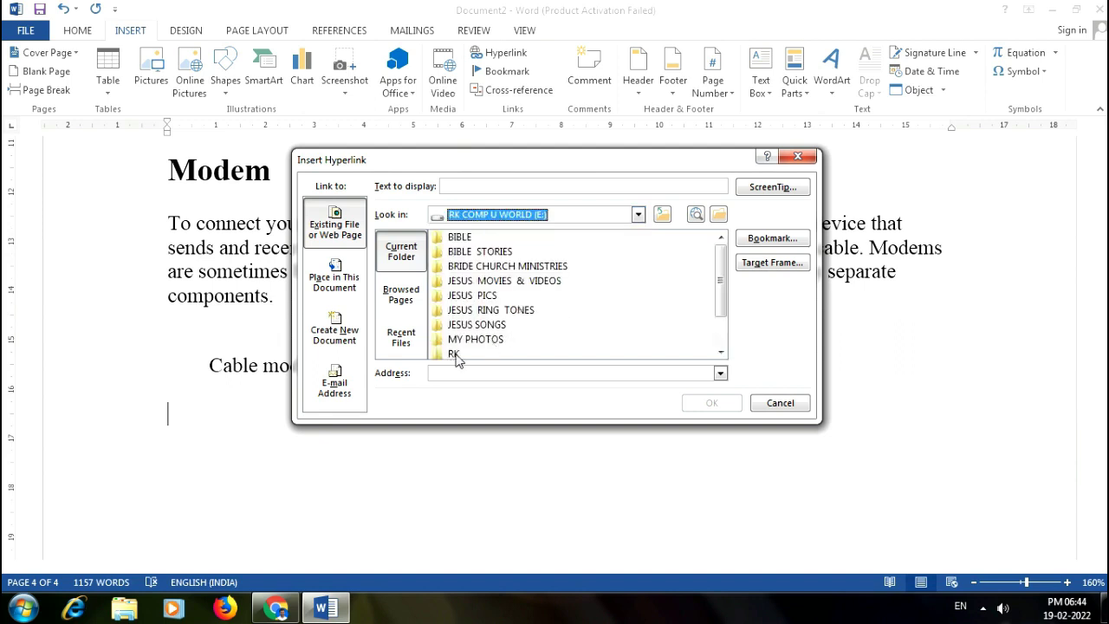
{"action": "double_click", "coordinate": [456, 355]}
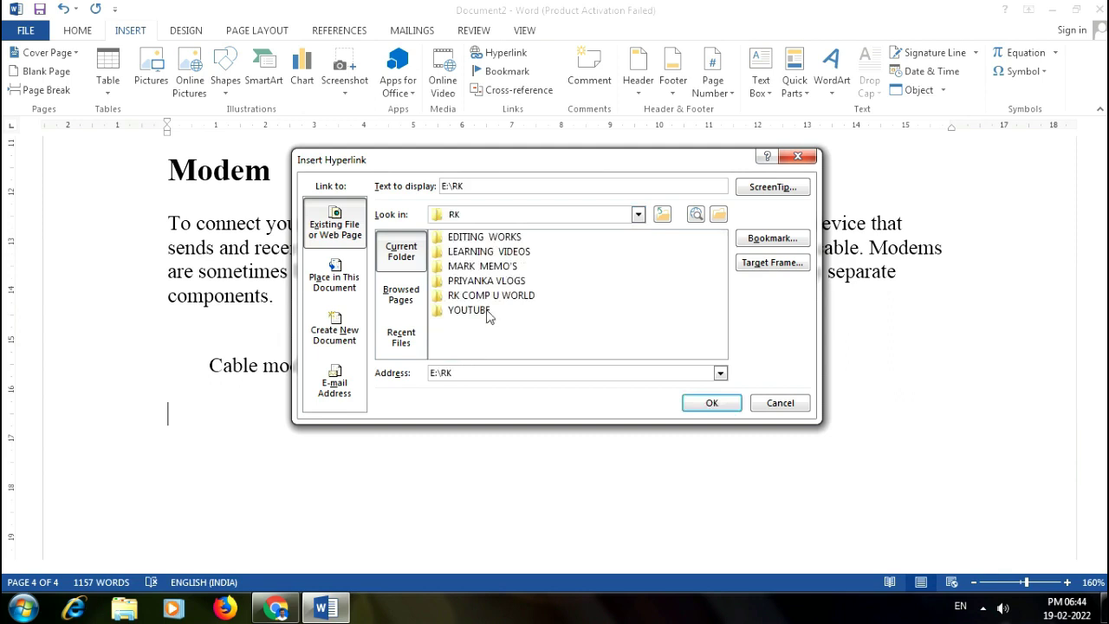
{"action": "double_click", "coordinate": [482, 312]}
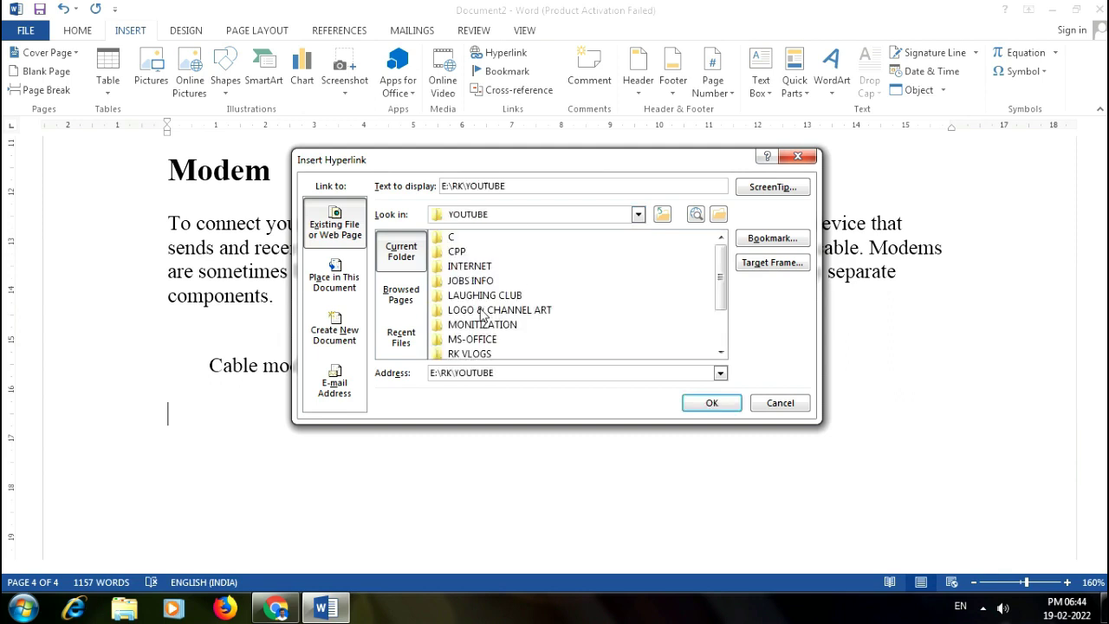
{"action": "double_click", "coordinate": [464, 240]}
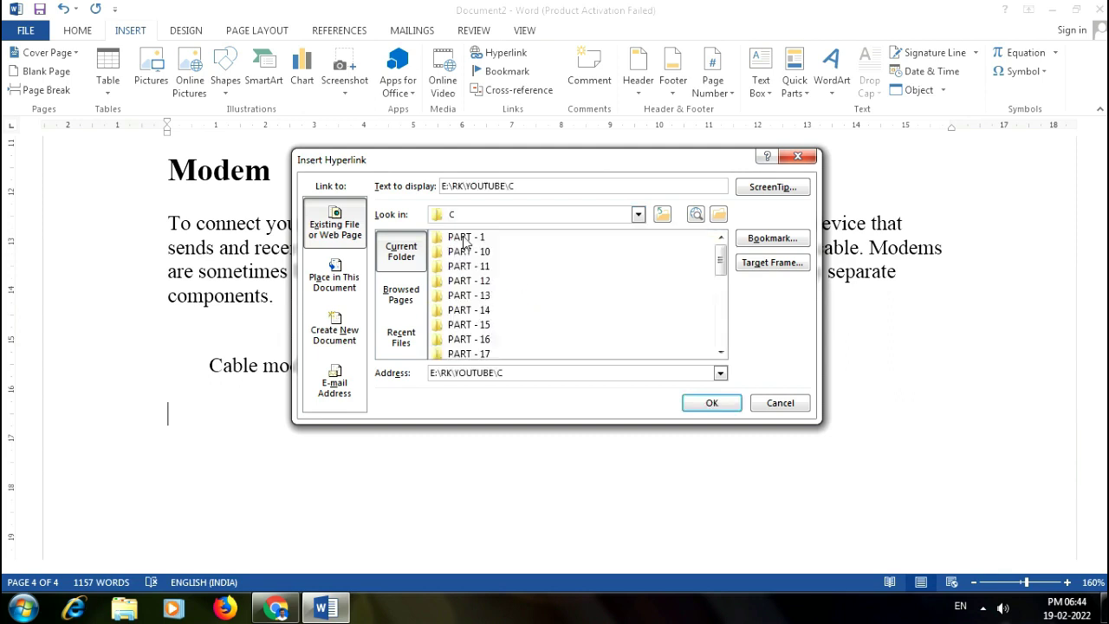
{"action": "double_click", "coordinate": [464, 241]}
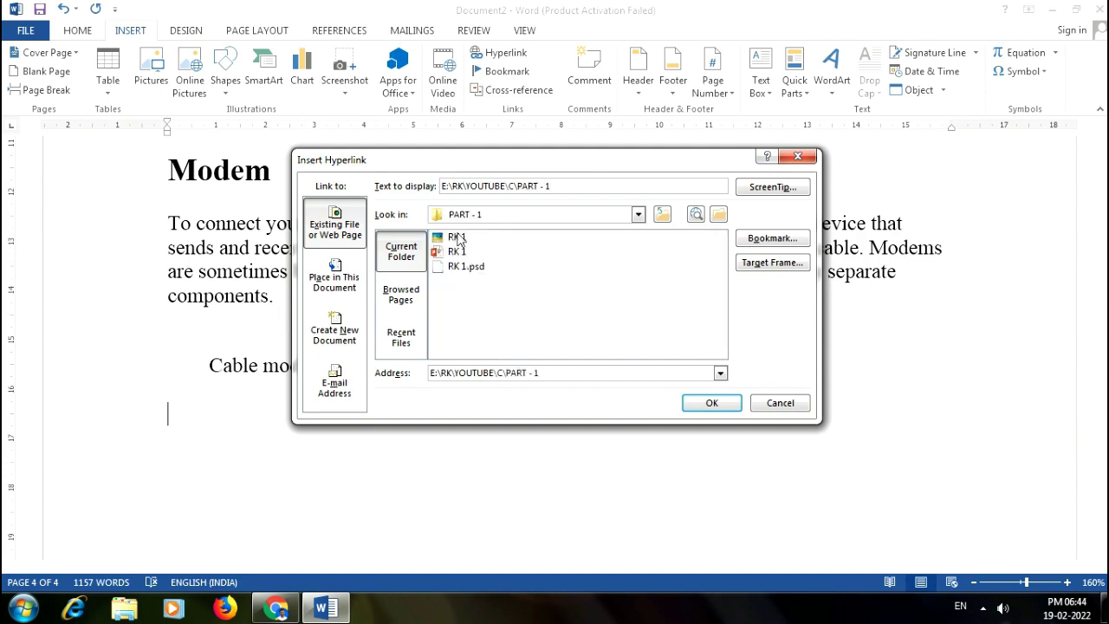
{"action": "left_click", "coordinate": [458, 238]}
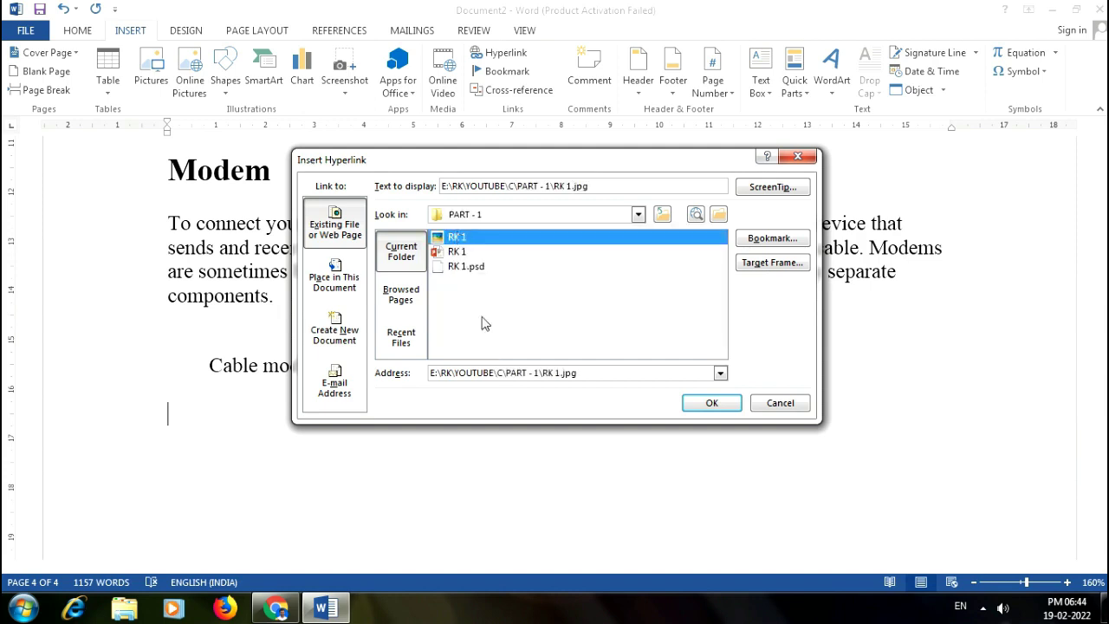
{"action": "left_click", "coordinate": [716, 405]}
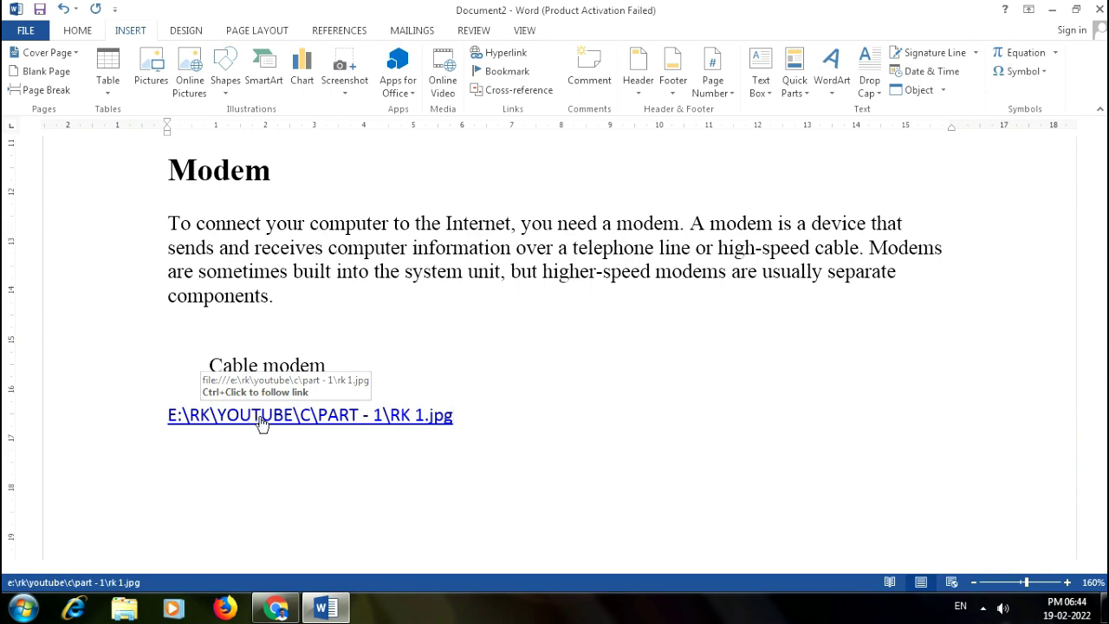
Follow the RK 1.jpg hyperlink and accept Word's security notice with Yes
{"action": "left_click", "coordinate": [261, 419], "text": "ctrl"}
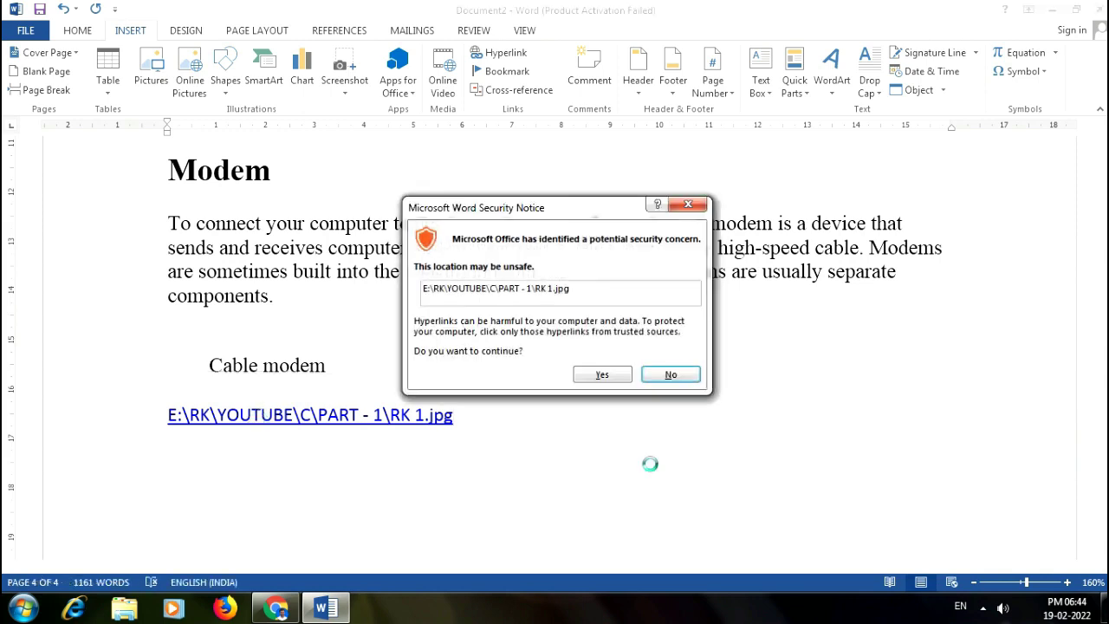
{"action": "left_click", "coordinate": [604, 377]}
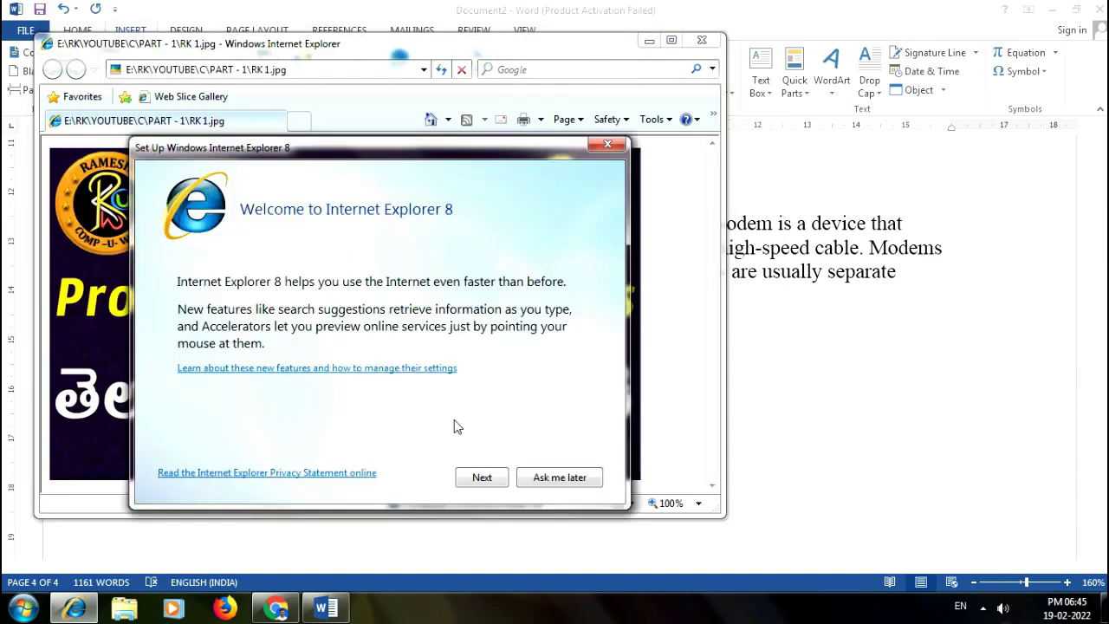
Dismiss the IE8 setup prompt, close the error tab, view the image, then close Internet Explorer
{"action": "left_click", "coordinate": [608, 147]}
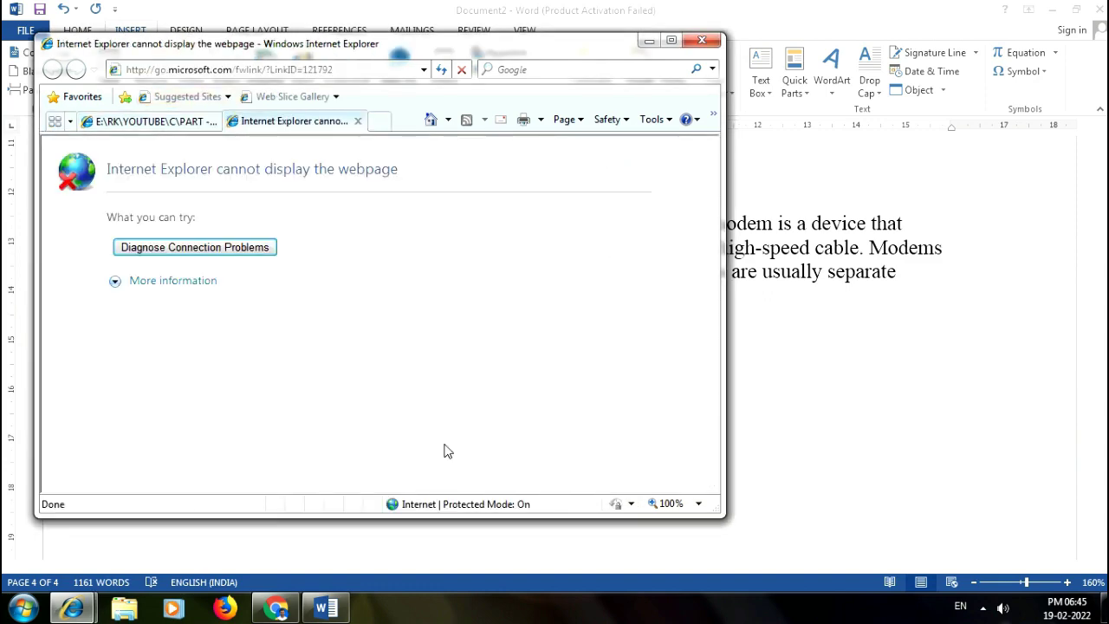
{"action": "left_click", "coordinate": [702, 44]}
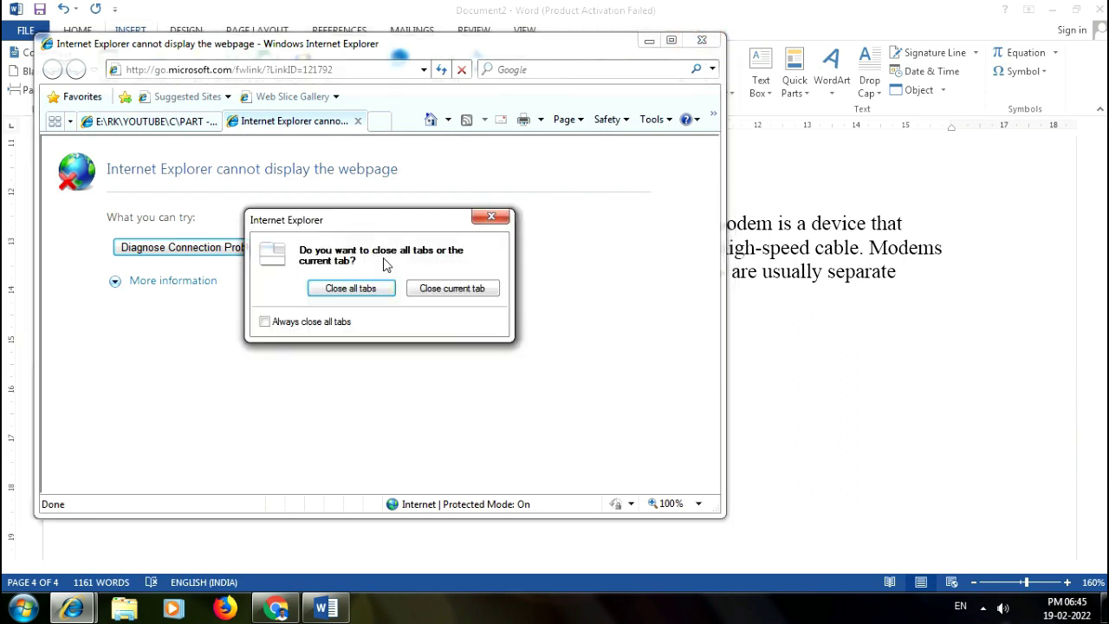
{"action": "left_click", "coordinate": [453, 288]}
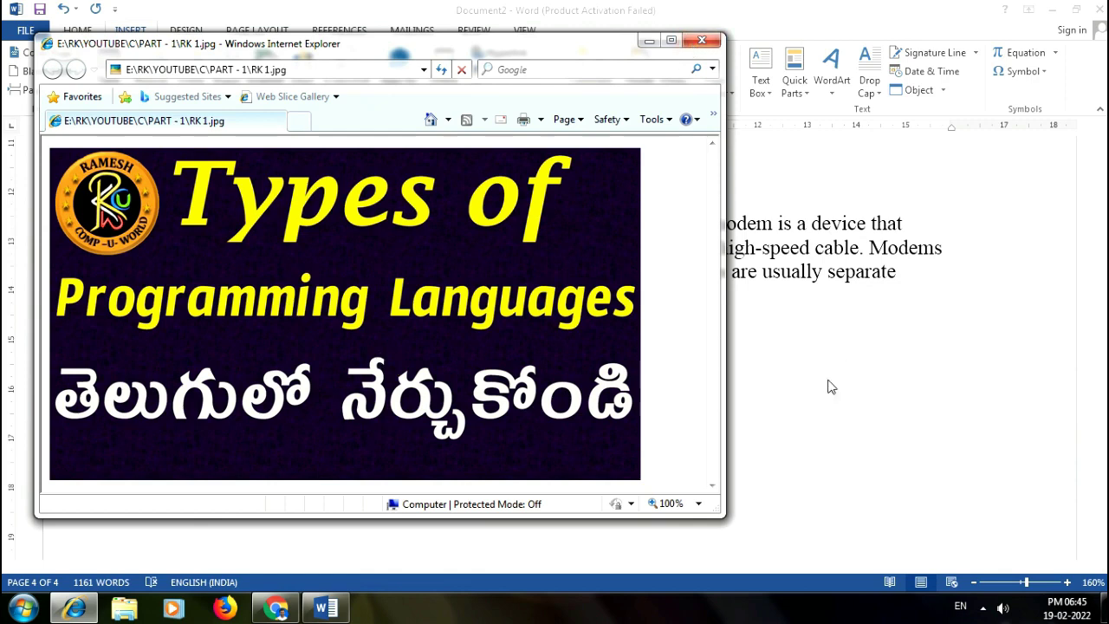
{"action": "left_click", "coordinate": [702, 39]}
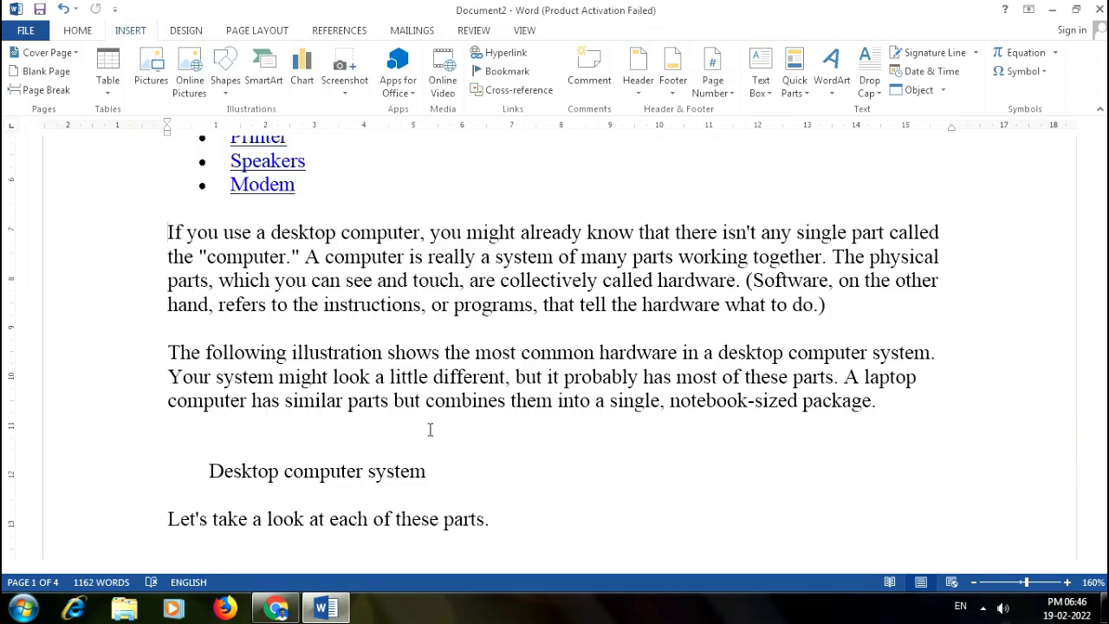